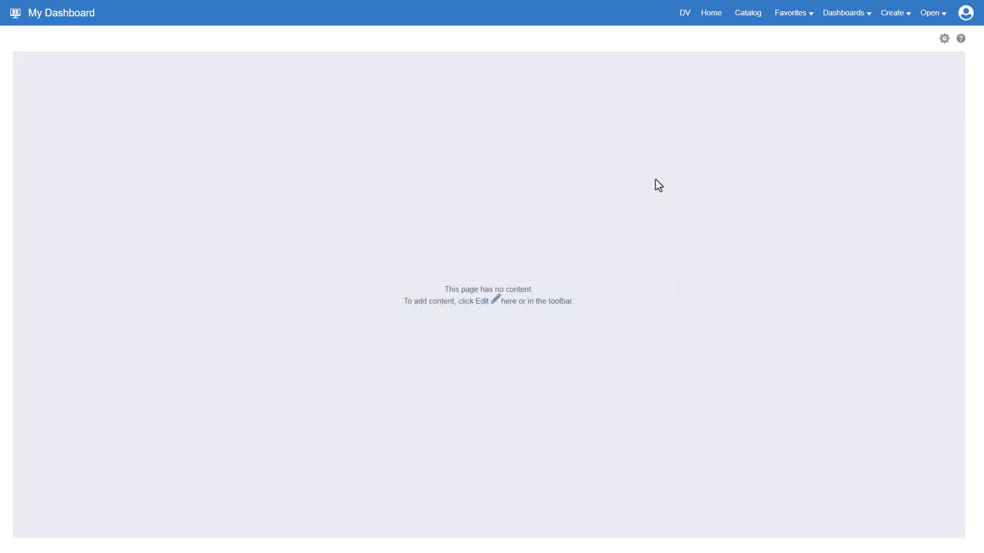
- Create a new analysis based on the Physical Items subject area
click(900, 18)
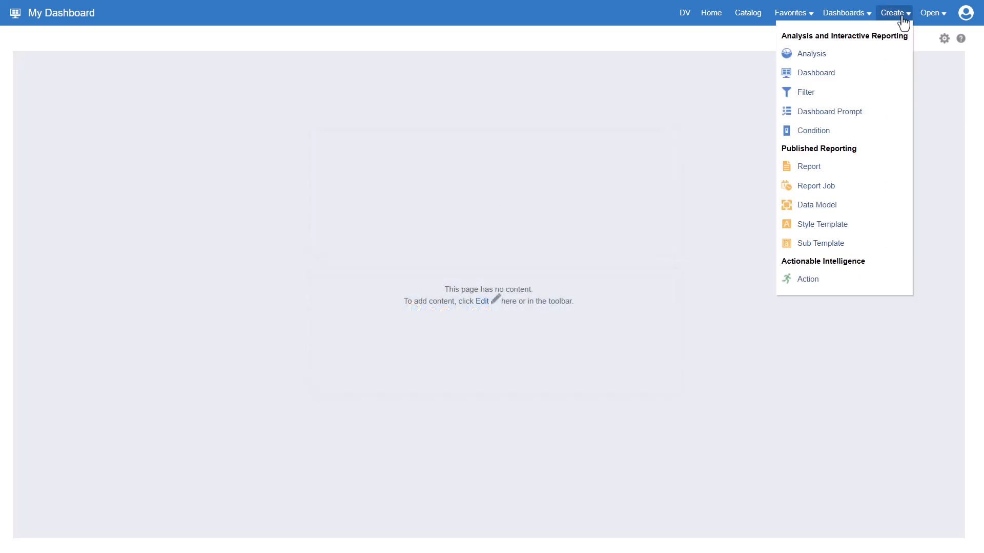
click(824, 55)
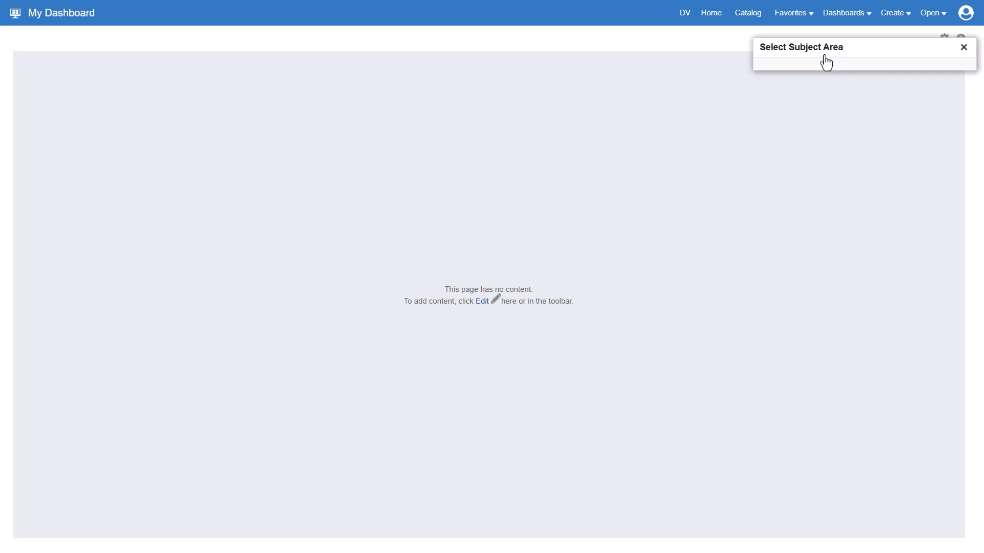
text(ph)
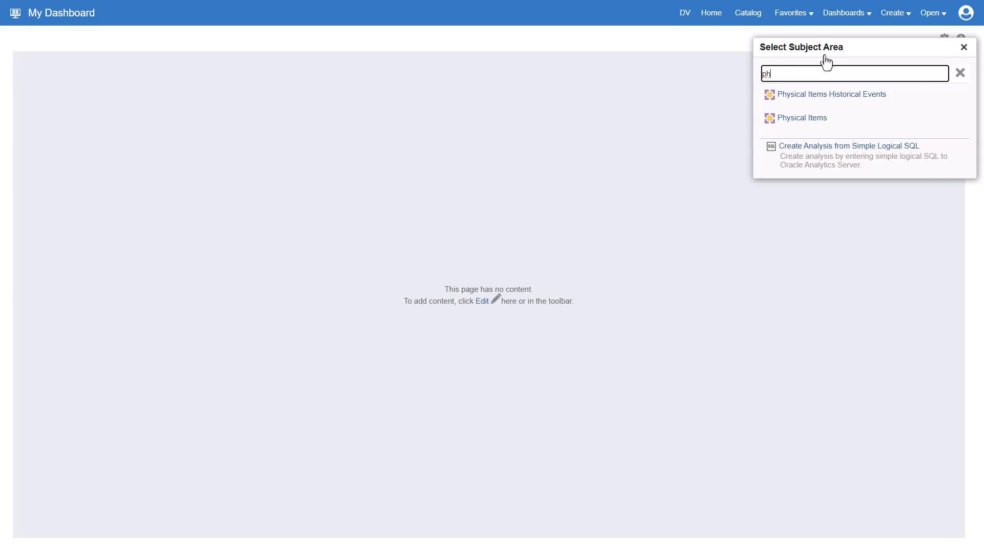
click(824, 121)
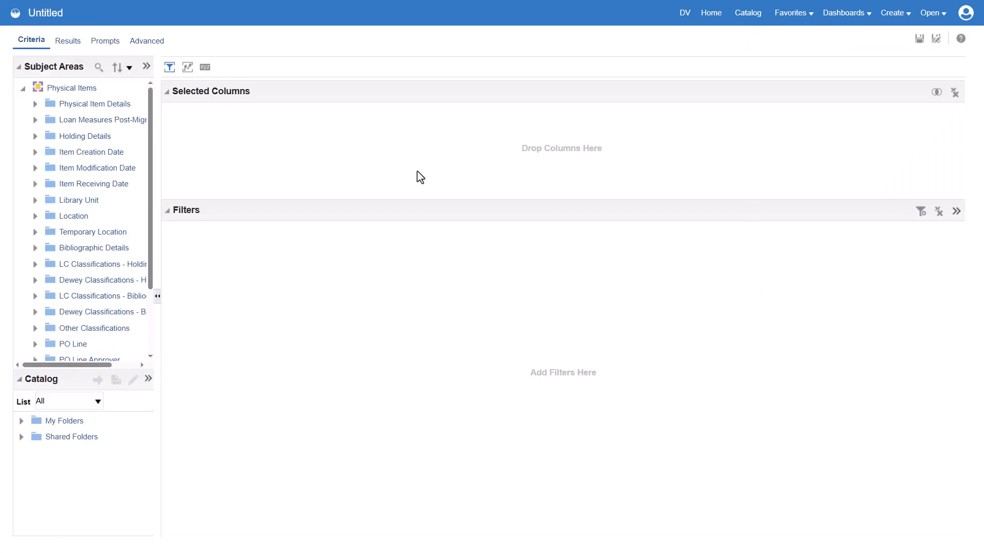
- Add the Material Type column from Bibliographic Details to the analysis
click(34, 250)
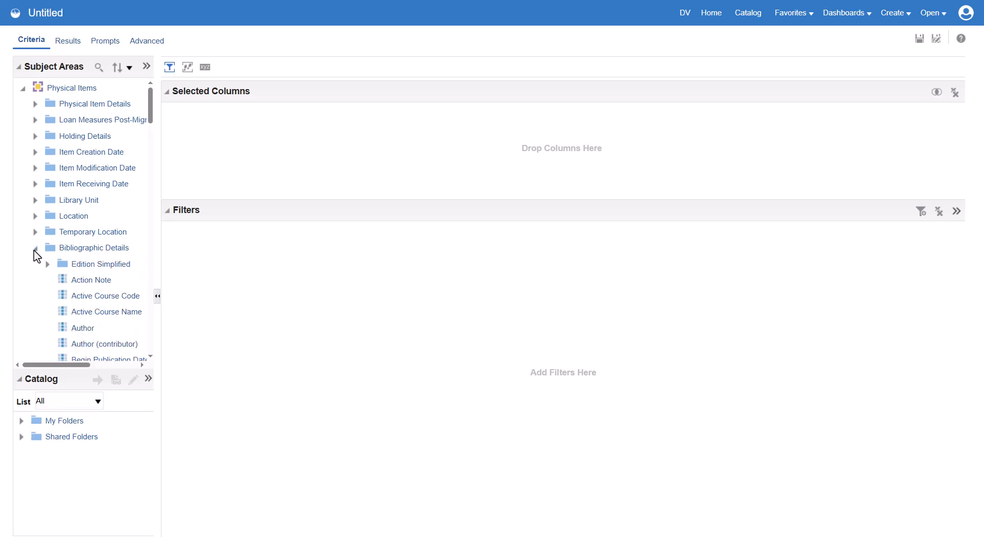
scroll(37, 256, down, 10)
scroll(37, 257, down, 7)
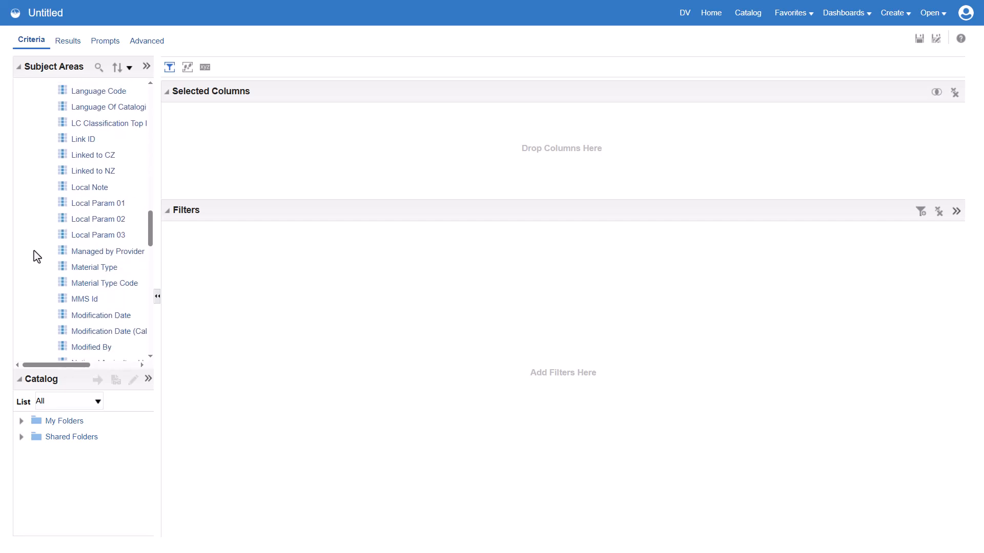
double_click(105, 268)
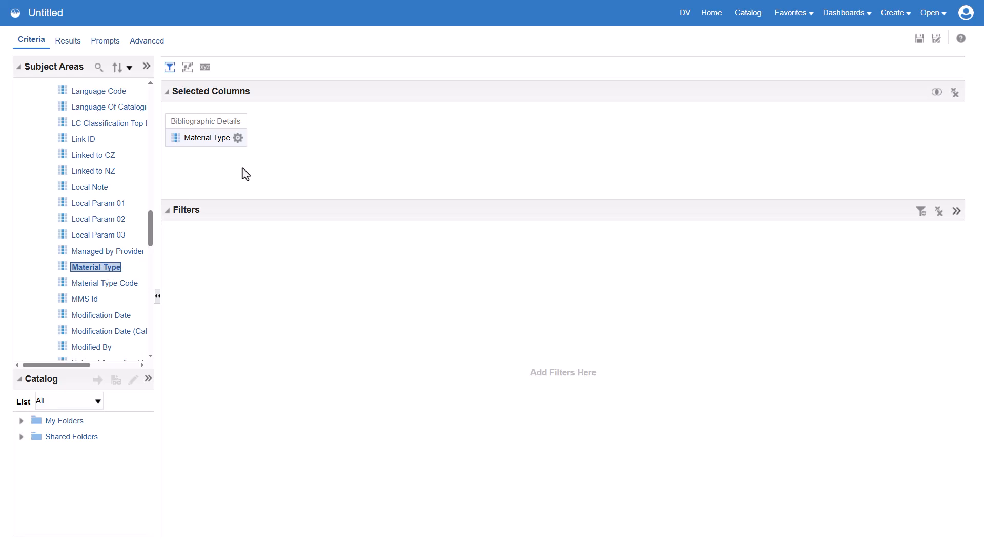
- Delete the bibliographic Material Type column and add it again to the selected columns
click(239, 138)
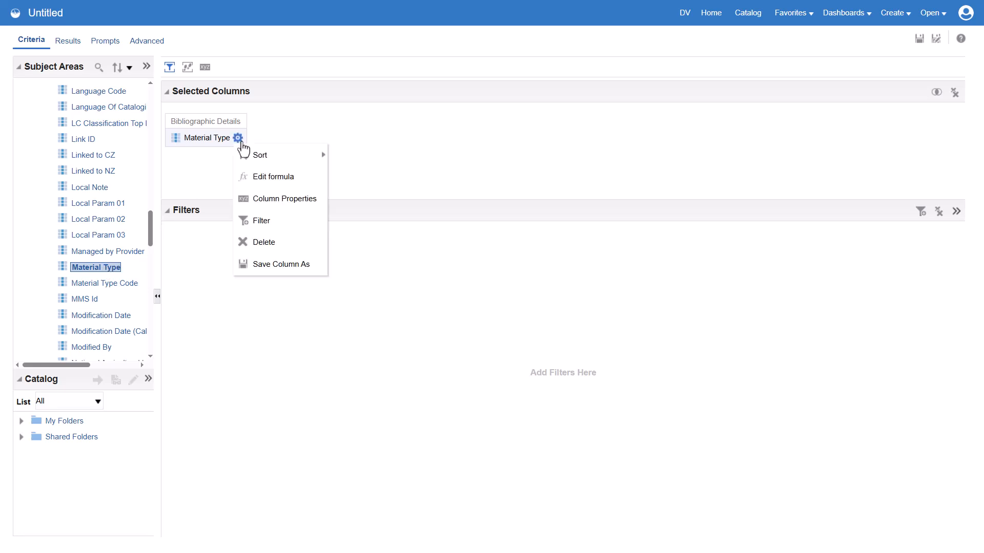
click(273, 244)
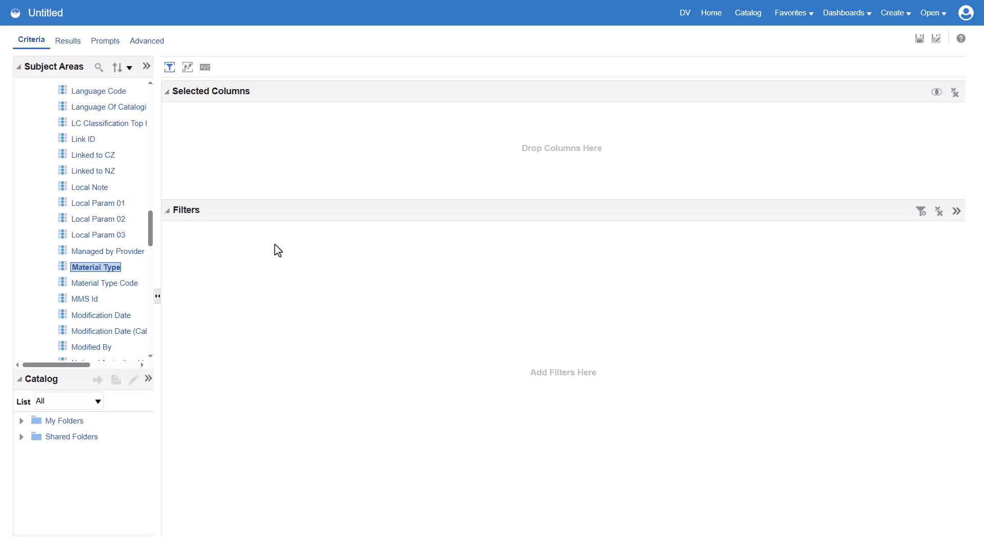
drag(102, 268, 217, 142)
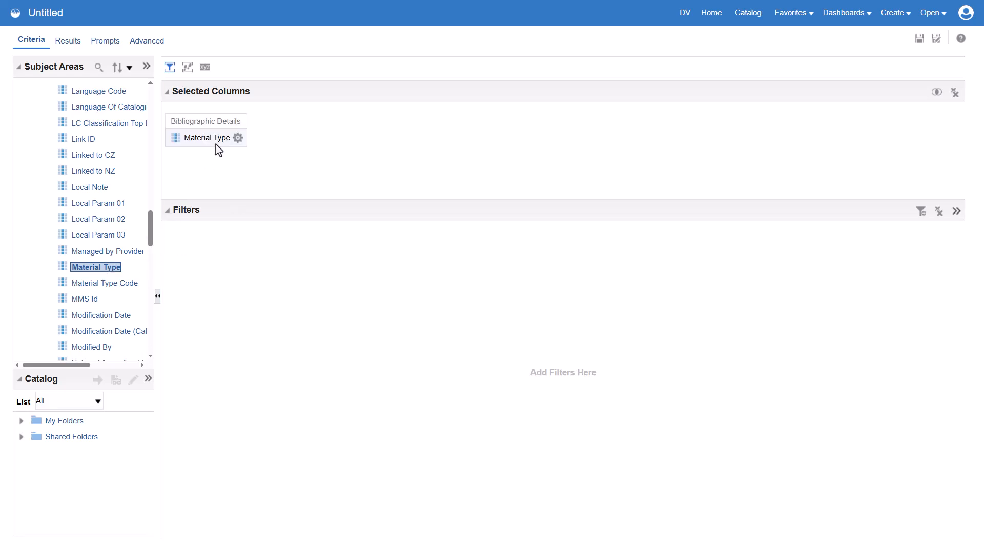
- Add the Material Type column from Physical Item Details to the analysis
drag(152, 219, 155, 90)
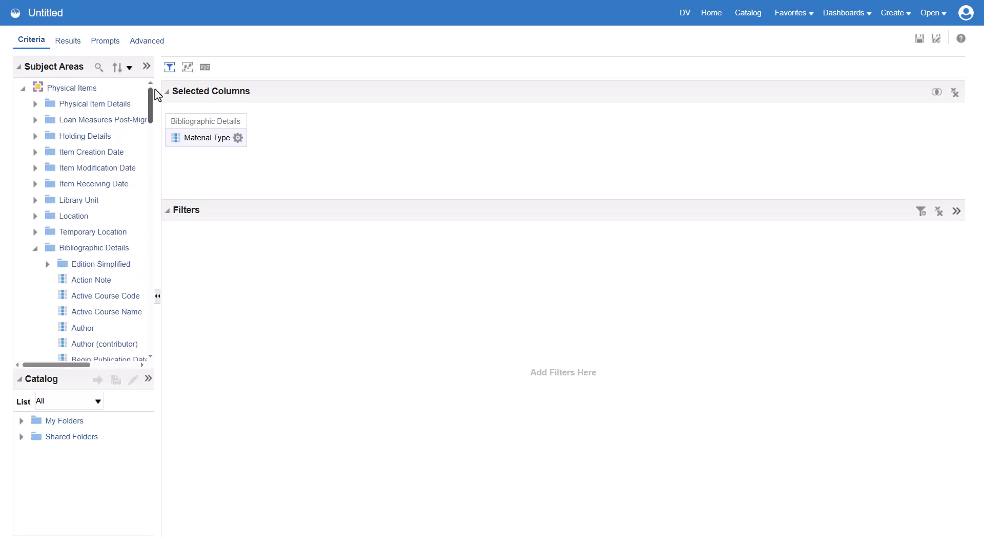
click(35, 105)
scroll(36, 108, down, 10)
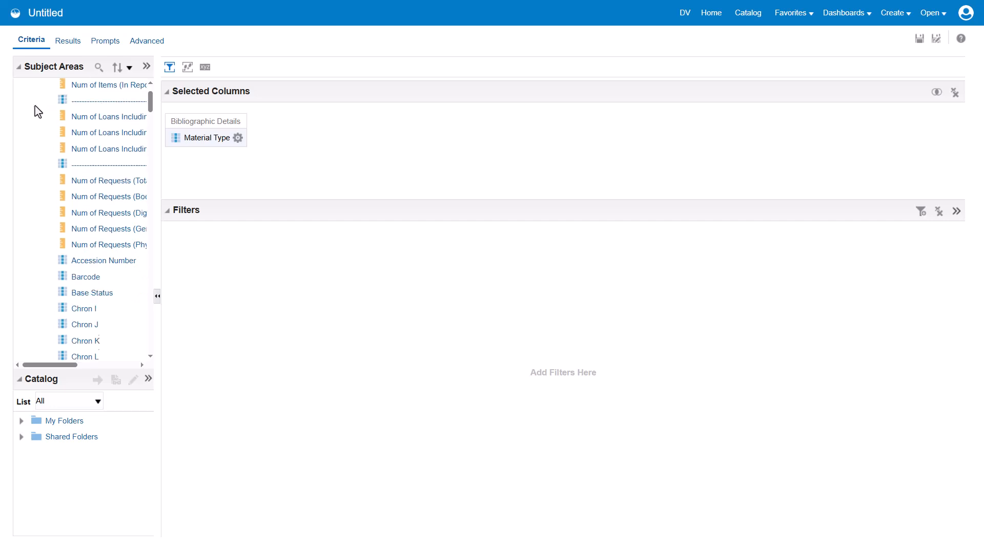
scroll(36, 110, down, 2)
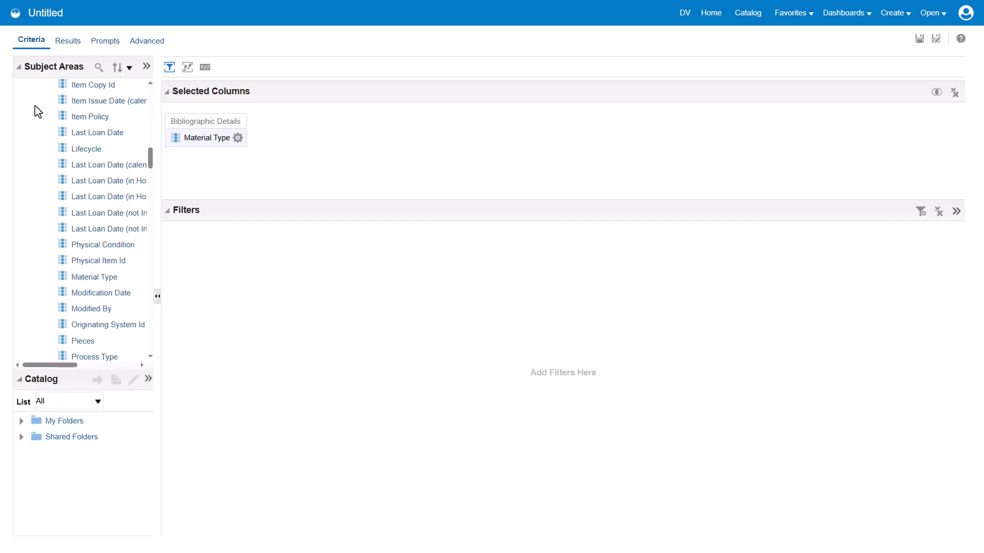
double_click(109, 277)
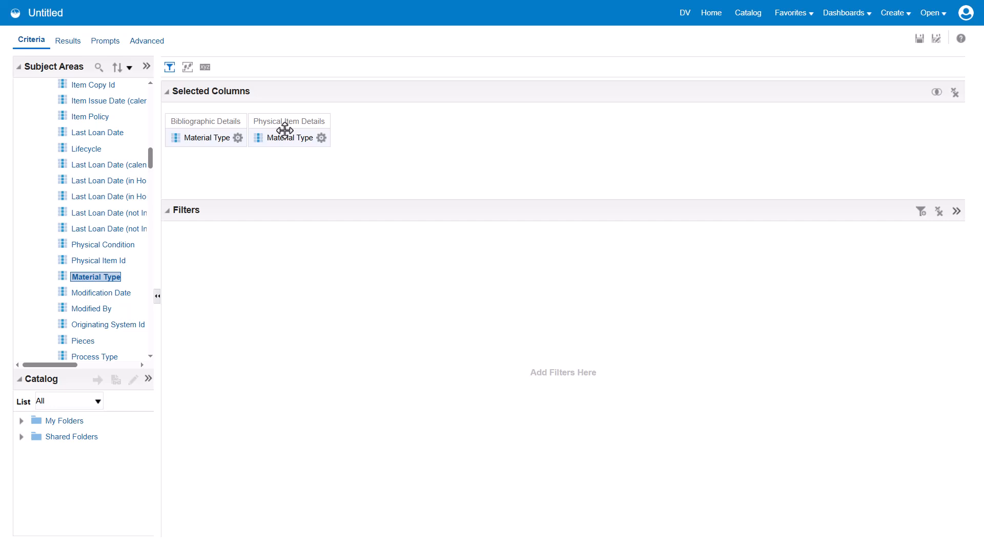
- Add the Barcode column from Physical Item Details after the two Material Type columns
scroll(90, 200, up, 5)
scroll(91, 205, up, 8)
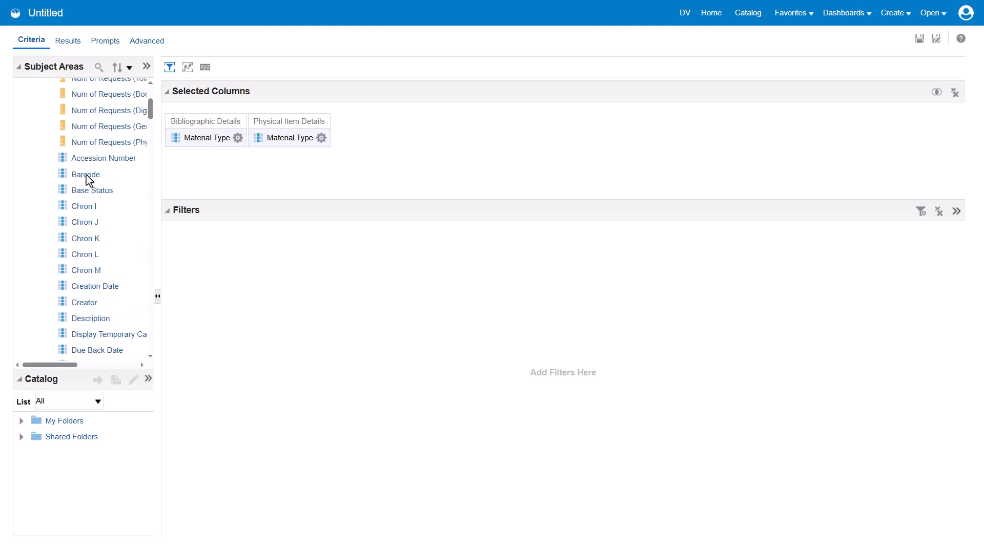
mouse_move(76, 176)
mouse_down()
mouse_move(182, 199)
mouse_move(342, 162)
mouse_move(336, 140)
mouse_up()
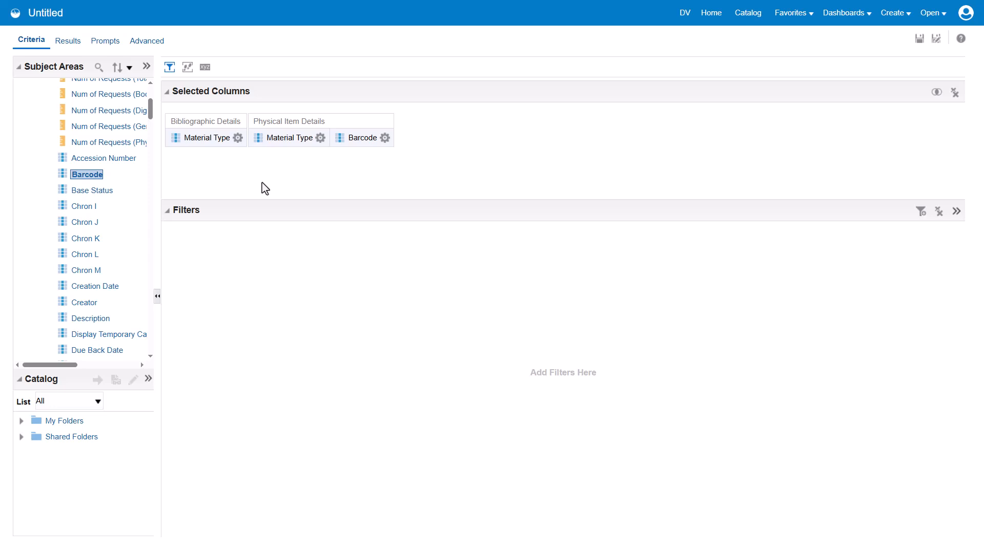
- Filter the Bibliographic Details Material Type column so it is equal to Book
click(238, 139)
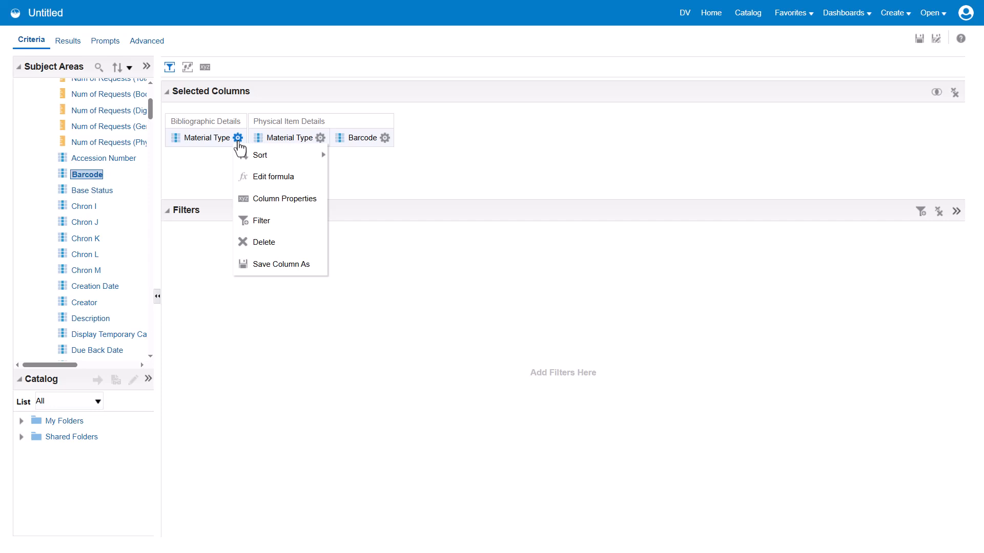
click(264, 221)
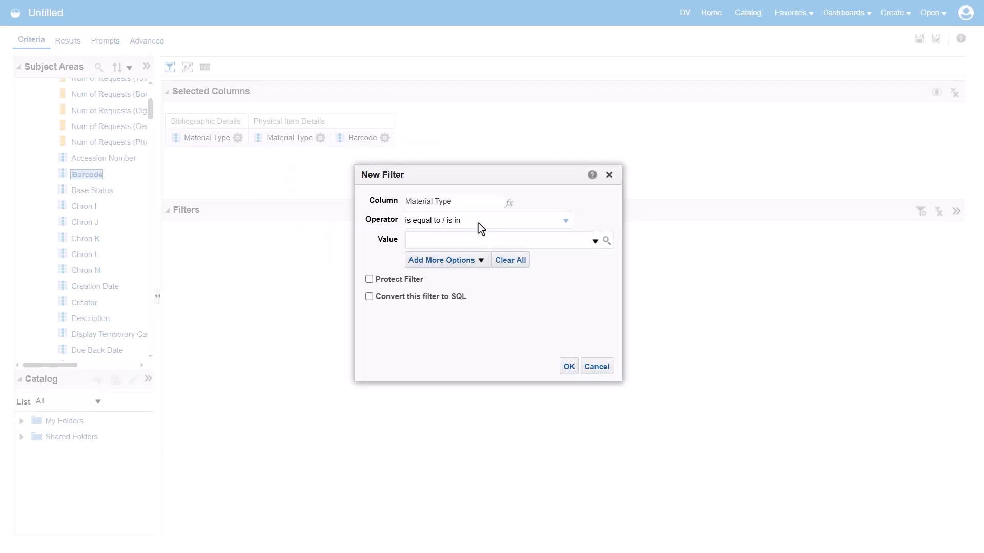
click(595, 241)
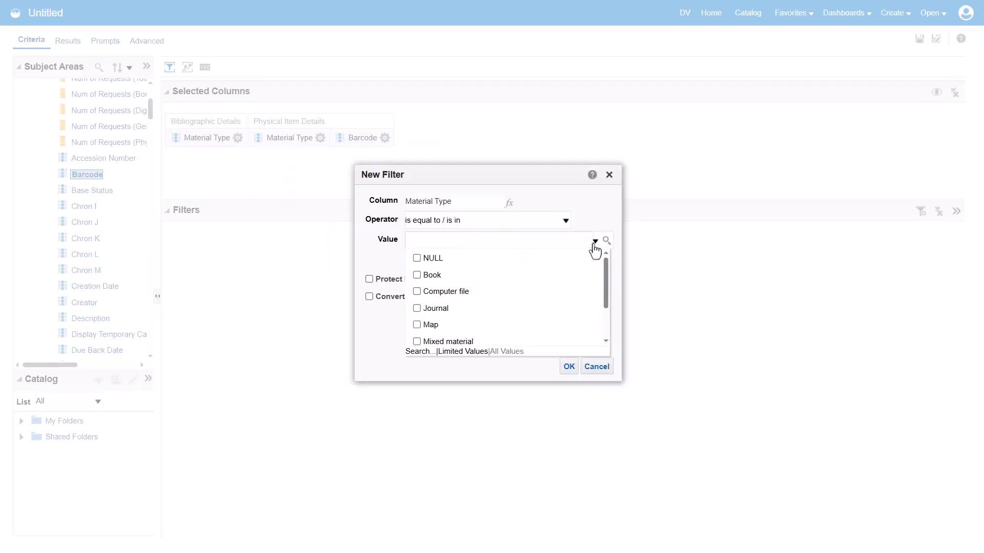
click(416, 277)
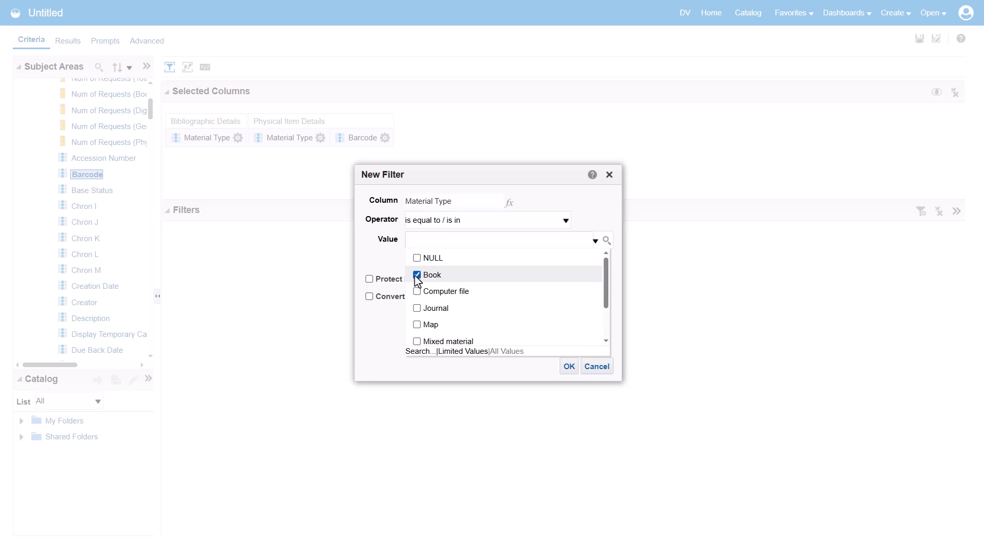
click(566, 366)
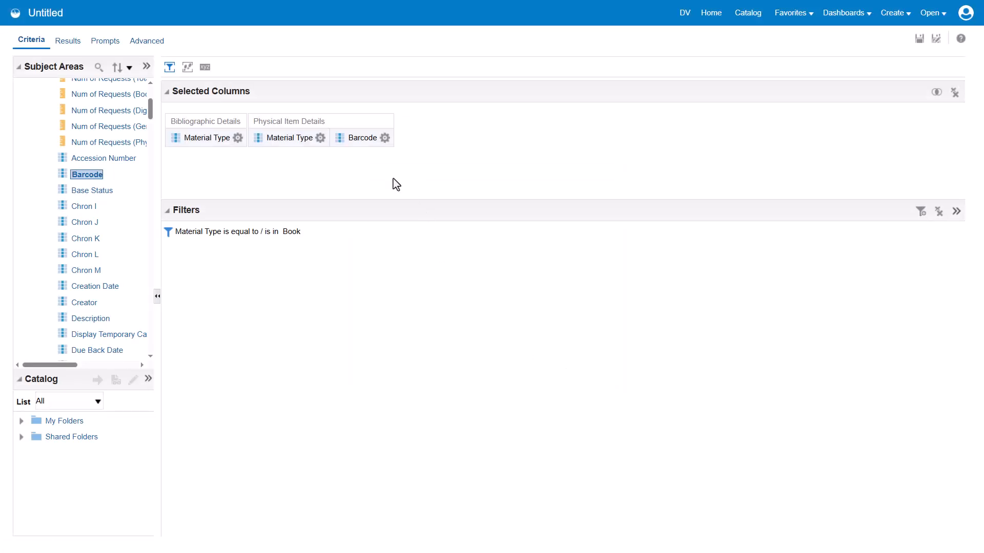
- Filter the Physical Item Details Material Type column so it is equal to Unknown
click(320, 144)
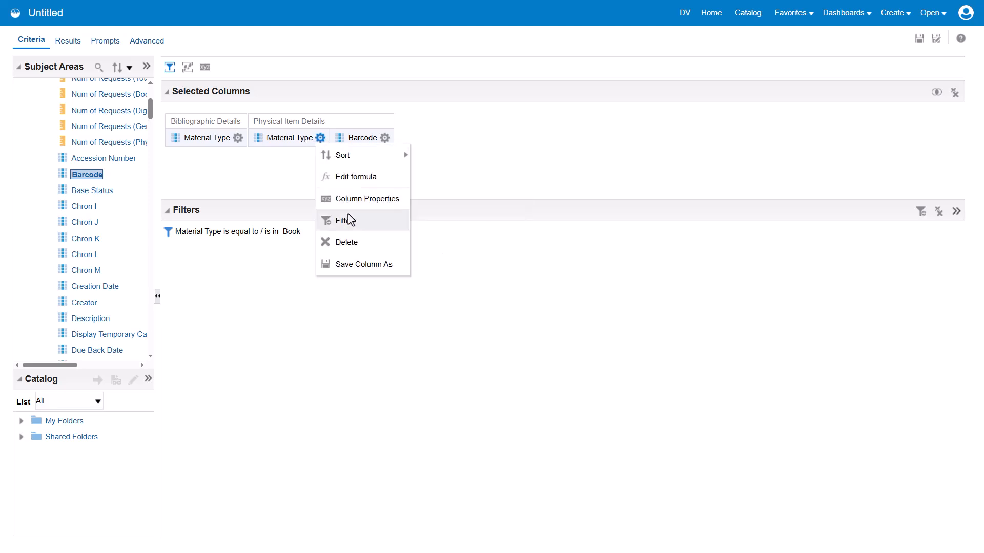
click(331, 220)
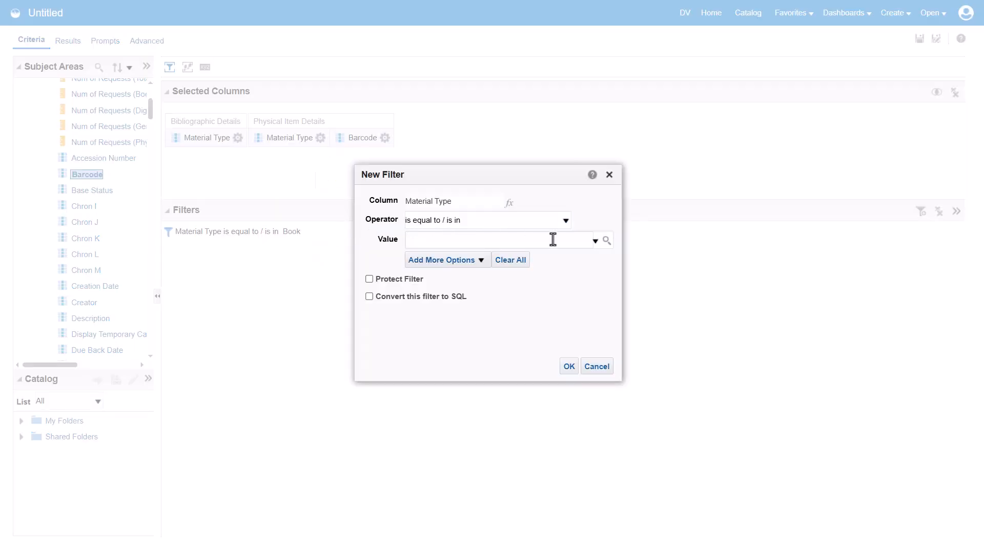
click(595, 245)
scroll(587, 289, down, 15)
scroll(588, 290, up, 3)
click(416, 323)
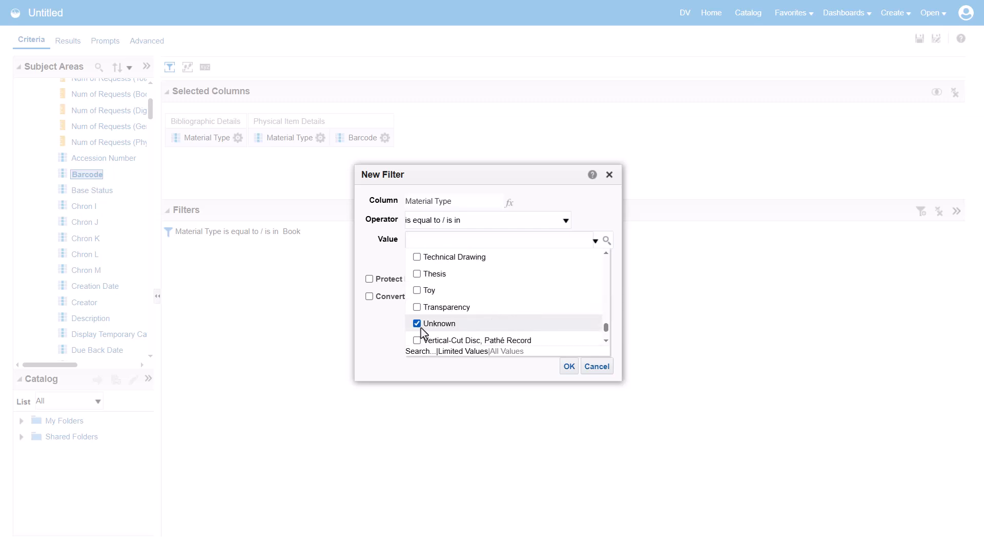
click(568, 367)
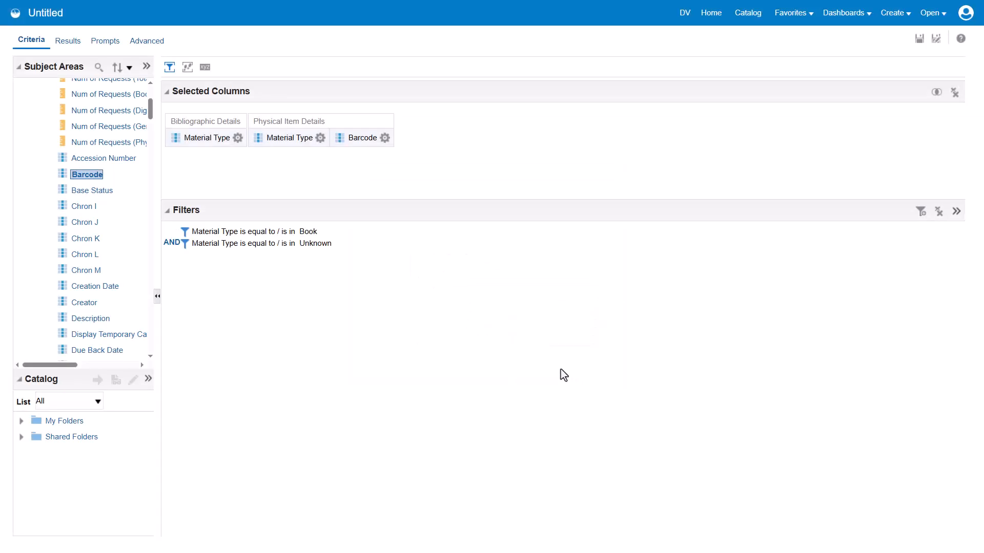
- Display the analysis results and save the analysis in My Folders as "Material Type discrepancies - Books Unknown"
click(69, 44)
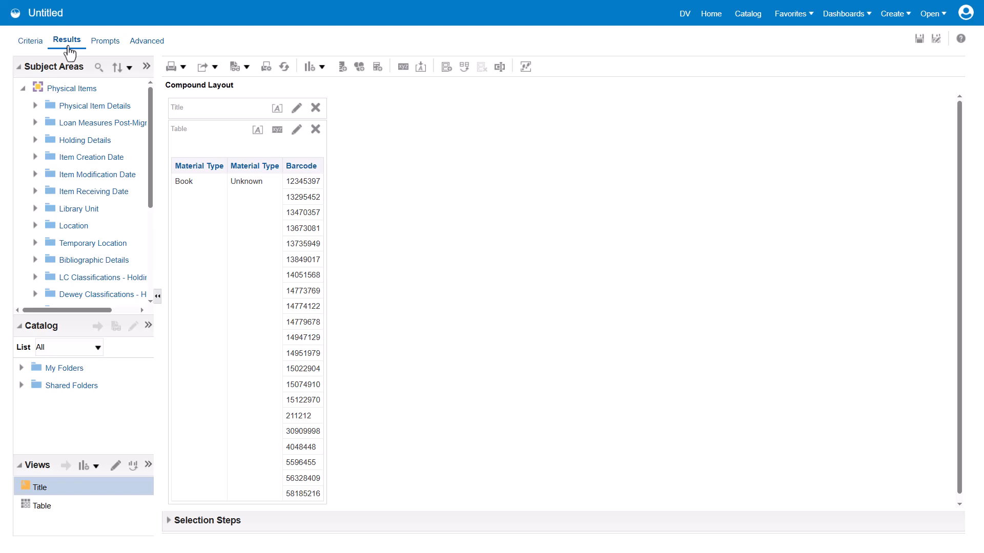
click(920, 41)
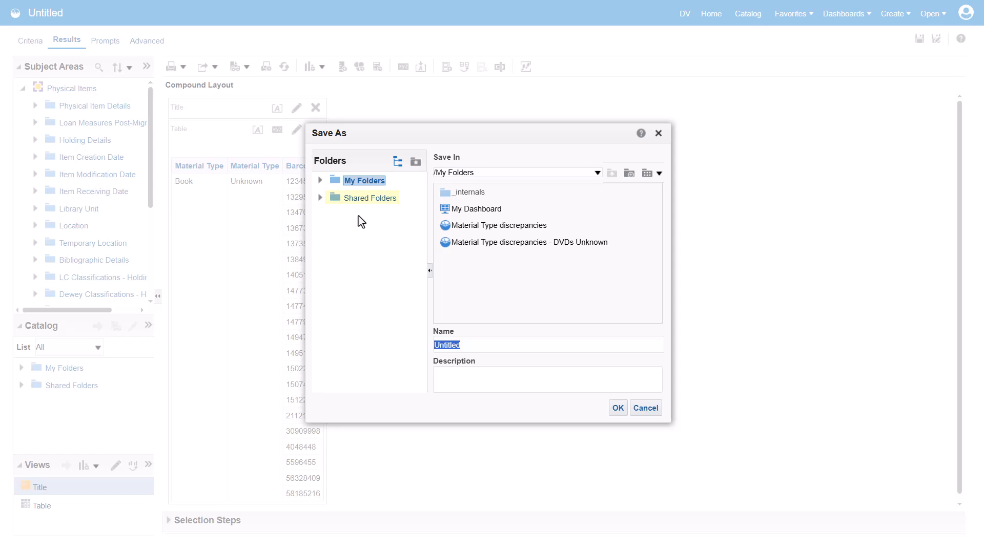
text(Material Type discrepancies - Books Unknown)
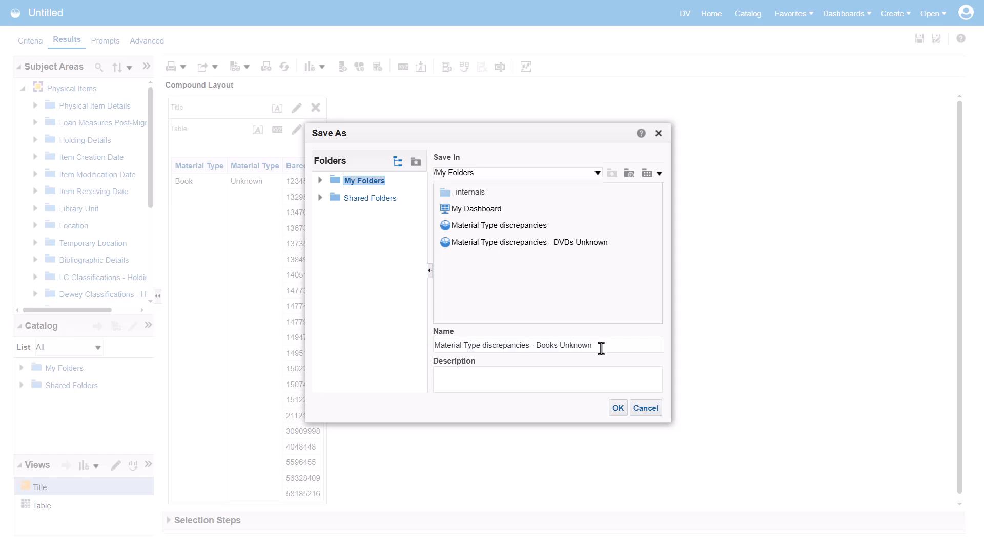
click(618, 409)
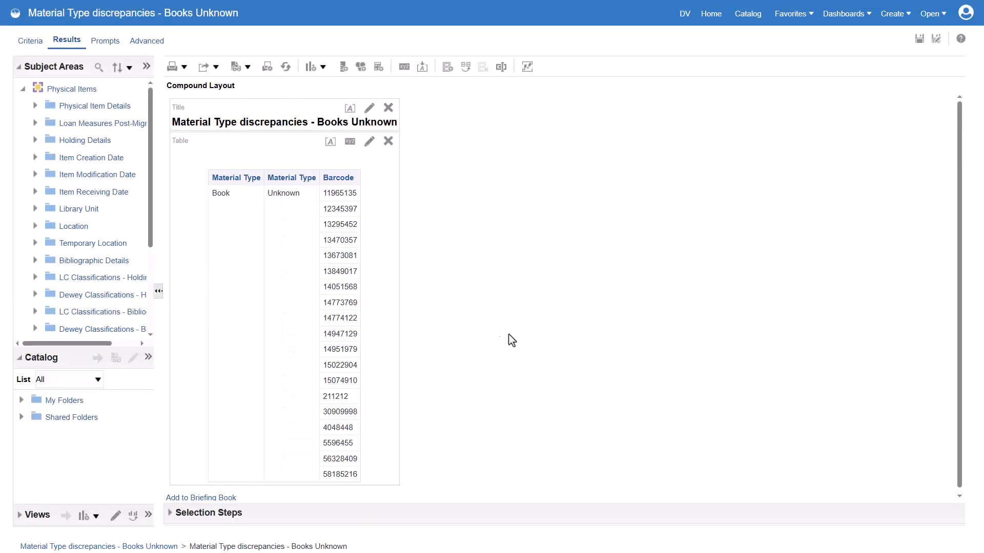
- Copy the first barcode in the results table, 11965135, and search for it among physical items by barcode in Alma
click(337, 194)
key(ctrl+c)
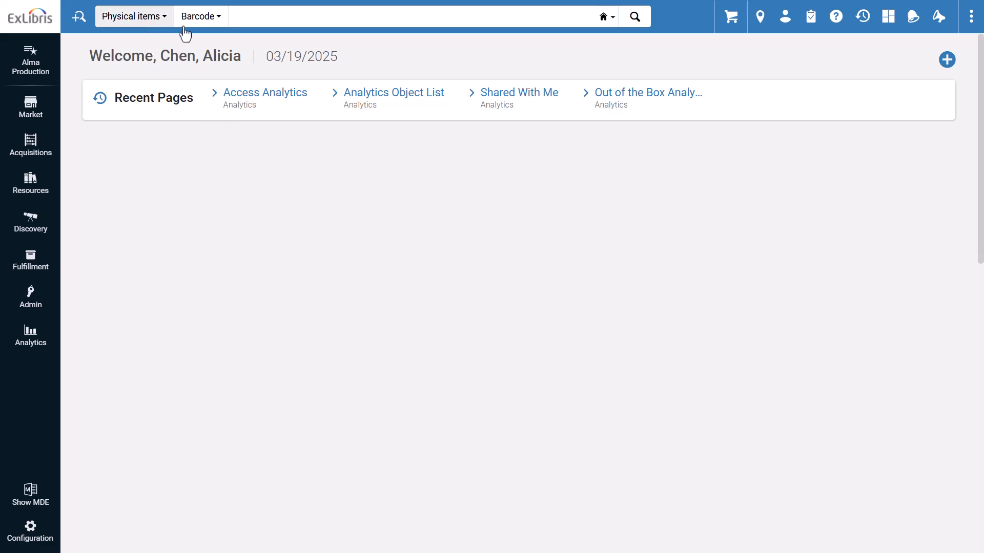
click(231, 19)
text(11965135)
key(Return)
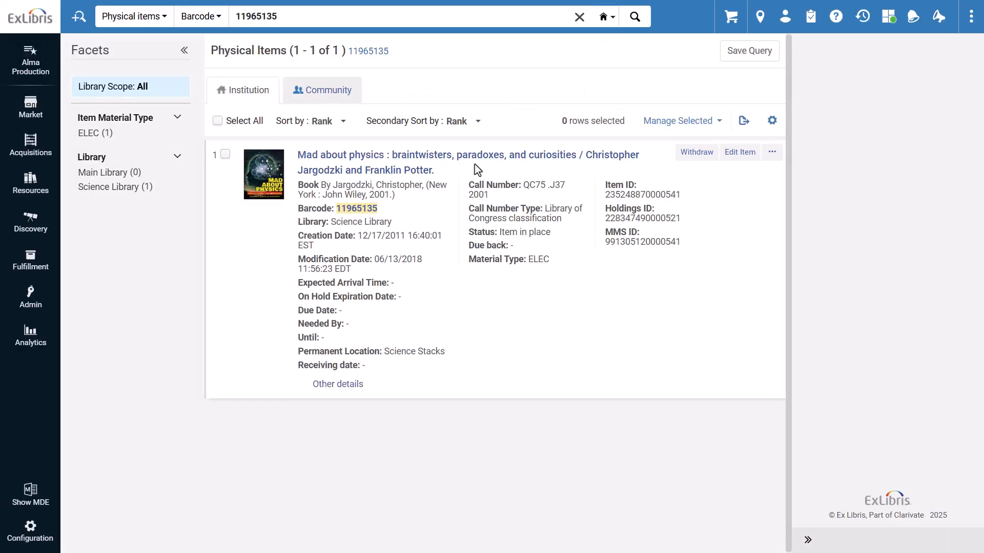
- Edit the found physical item, set its material type to Book and save the item
click(742, 154)
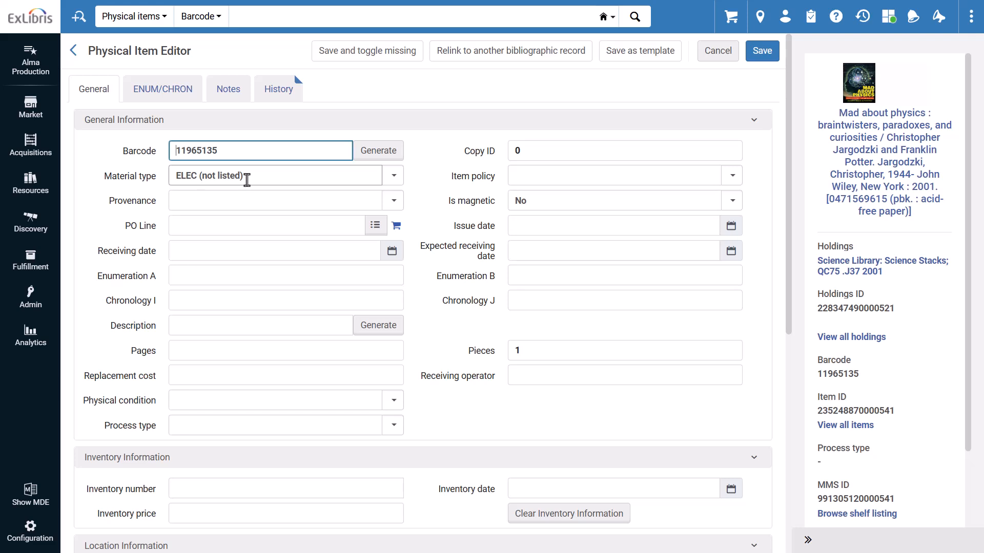
click(394, 176)
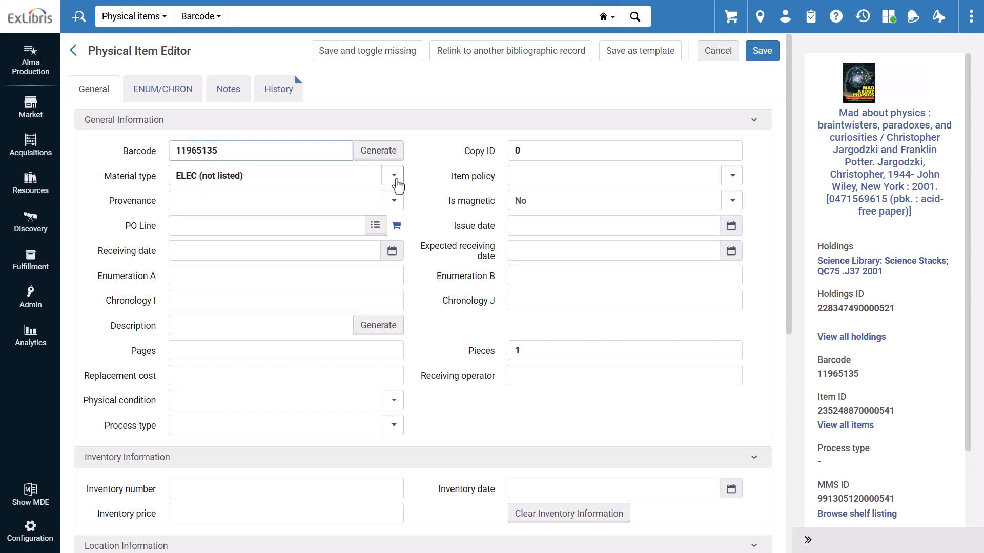
click(354, 205)
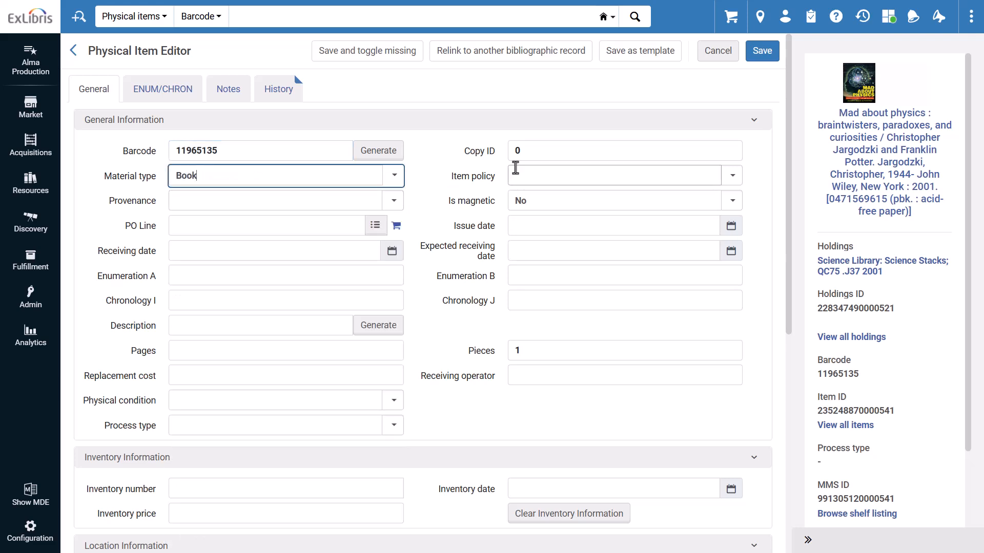
click(767, 58)
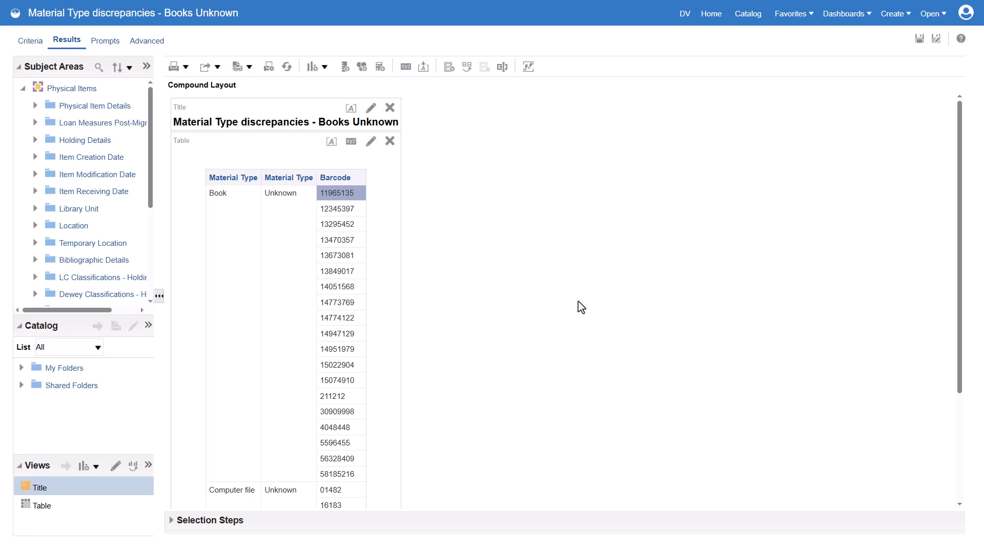
- Back in the analysis results, export the analysis as a formatted Excel file and dismiss the export confirmation
click(208, 72)
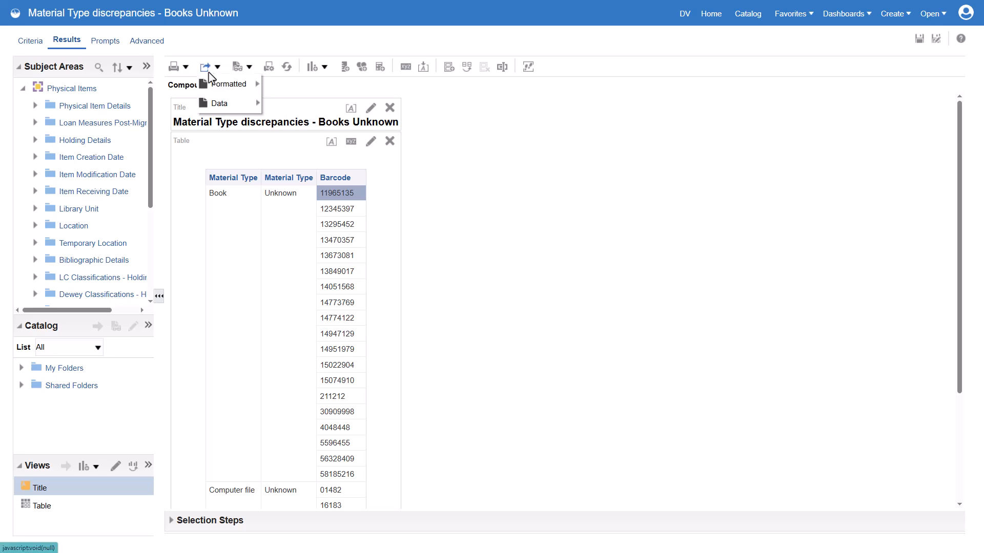
mouse_move(223, 108)
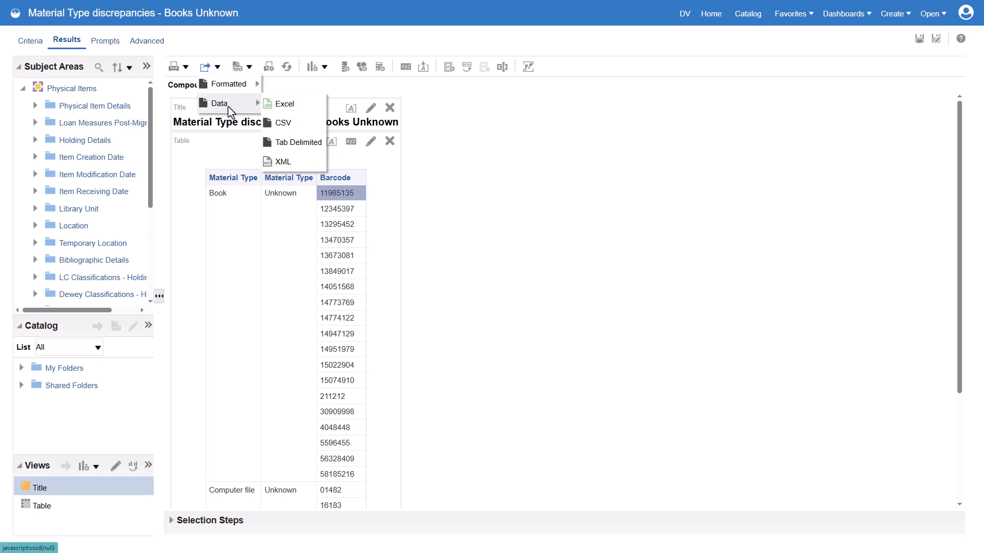
mouse_move(245, 89)
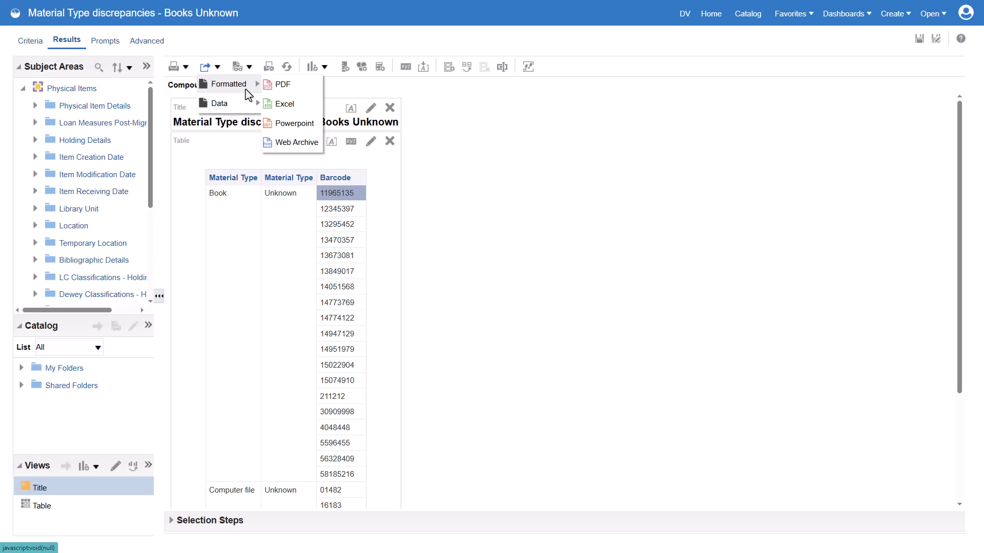
click(297, 106)
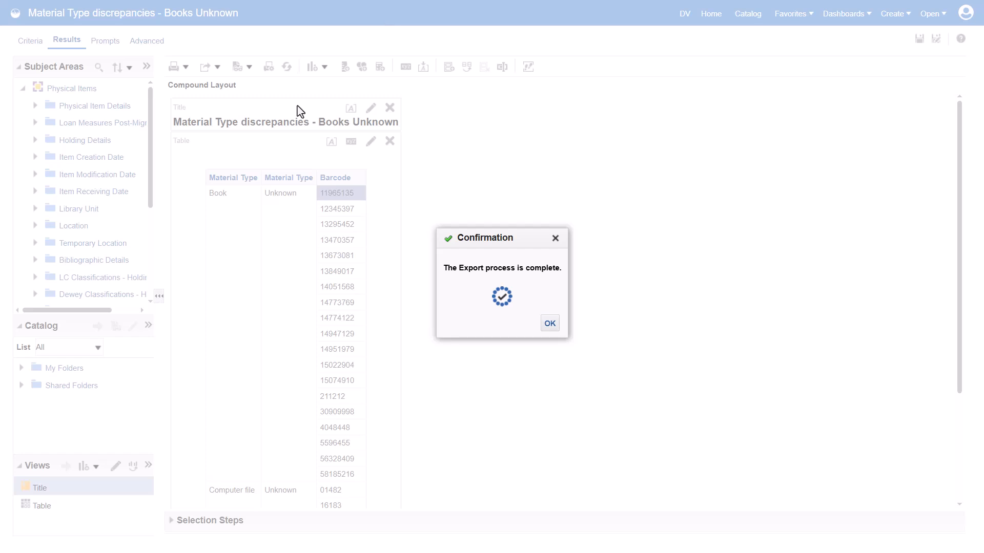
click(550, 323)
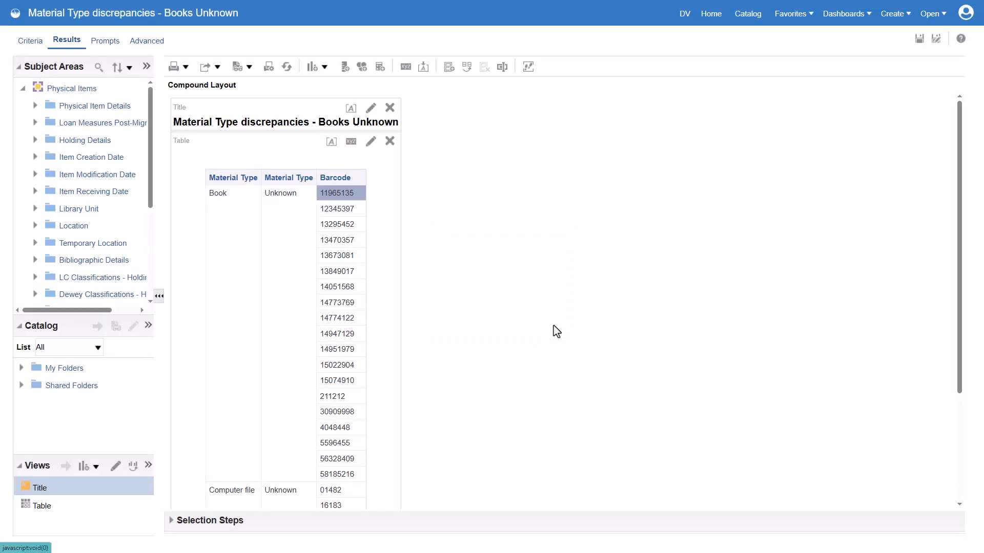